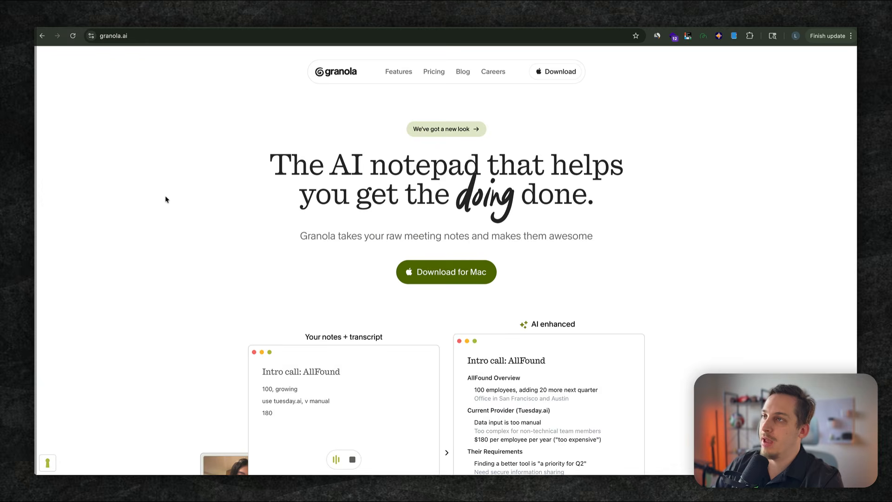
- On the granola.ai homepage, set the html.to.design extension's capture viewports to only 1440 px and 390 px
scroll(165, 200, down, 15)
scroll(166, 199, down, 12)
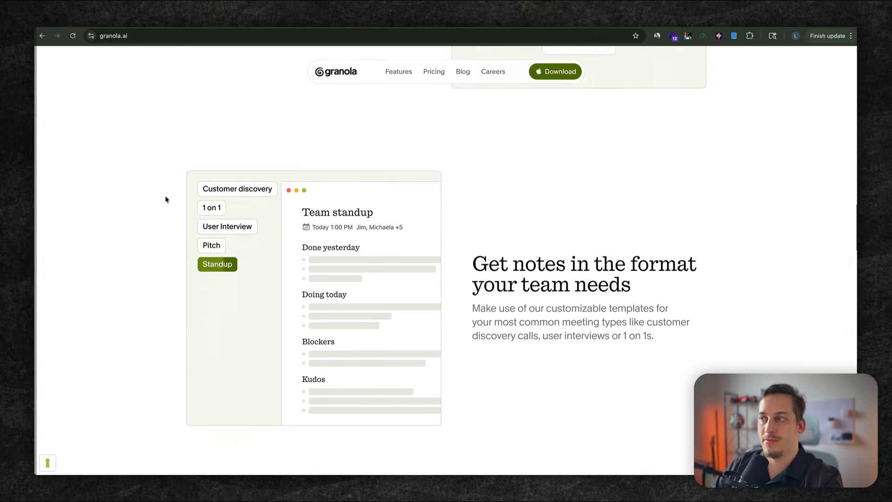
scroll(165, 200, down, 15)
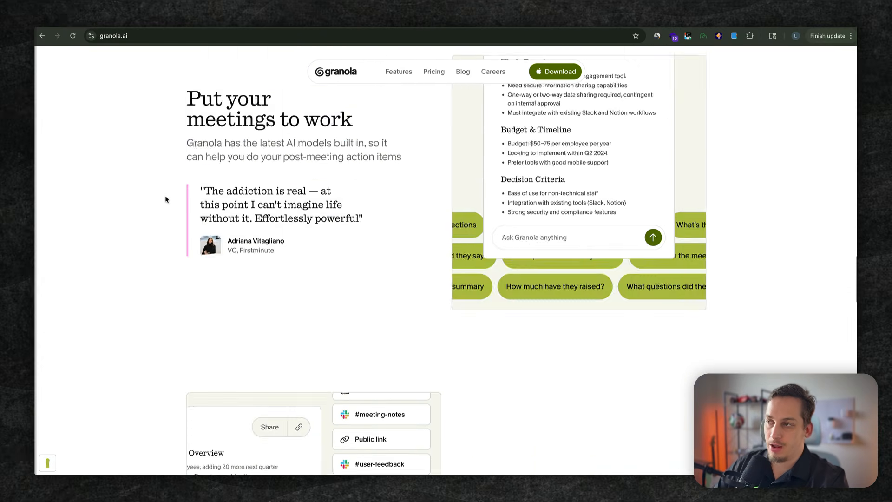
scroll(166, 199, up, 20)
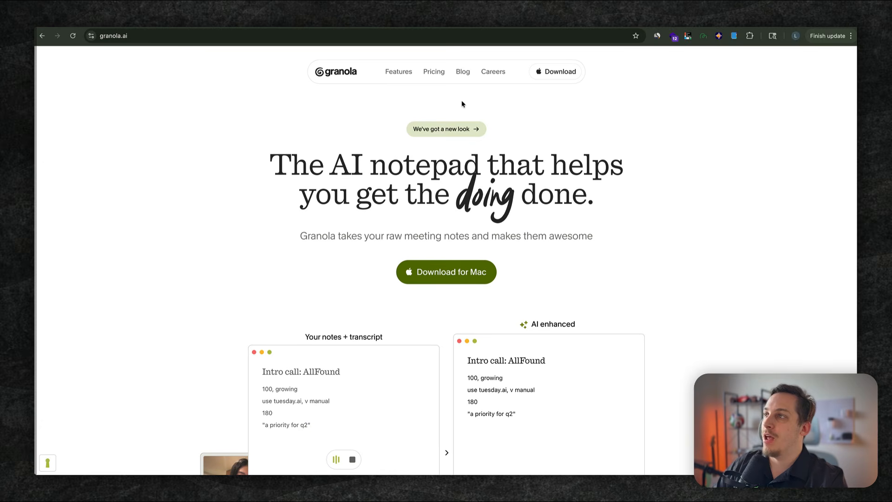
click(687, 36)
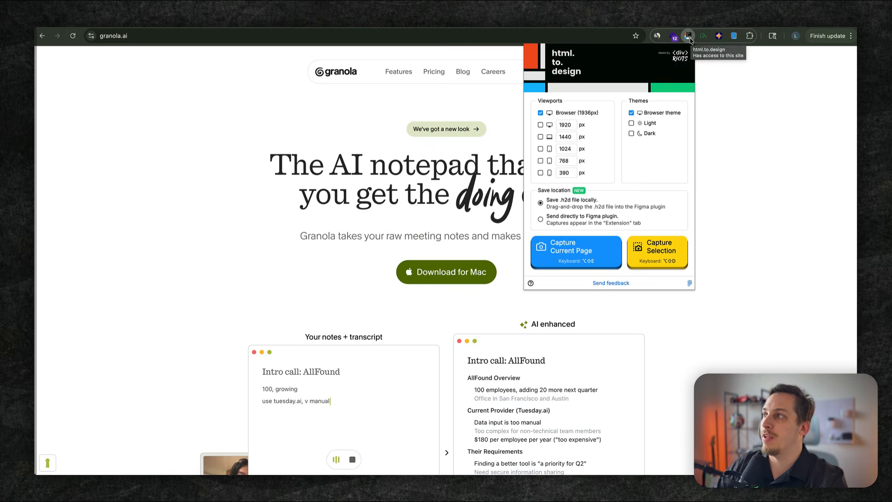
click(540, 137)
click(541, 113)
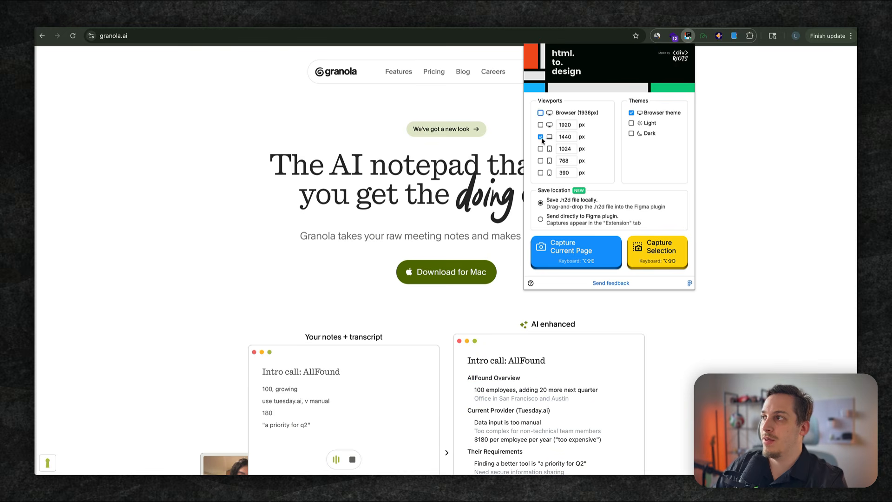
click(541, 174)
- Use the Light theme instead of the browser theme for the capture, and allow the html.to.design extension to access the Figma account
click(631, 124)
click(631, 113)
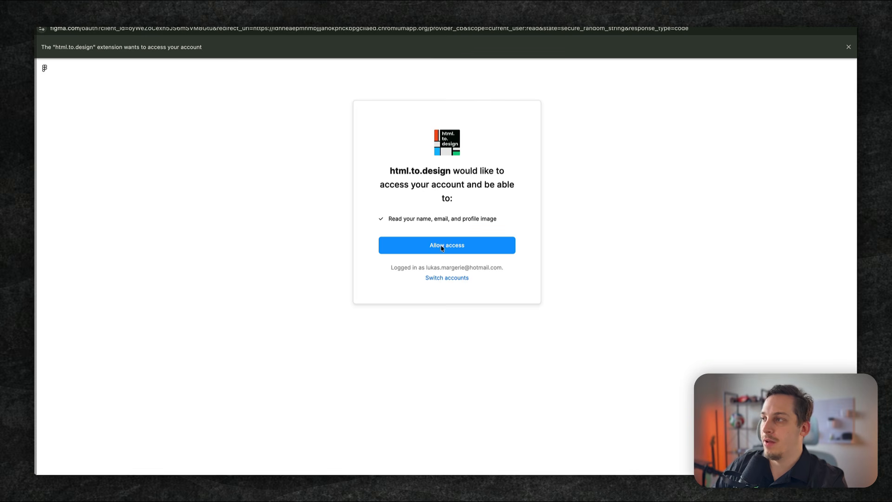
click(415, 243)
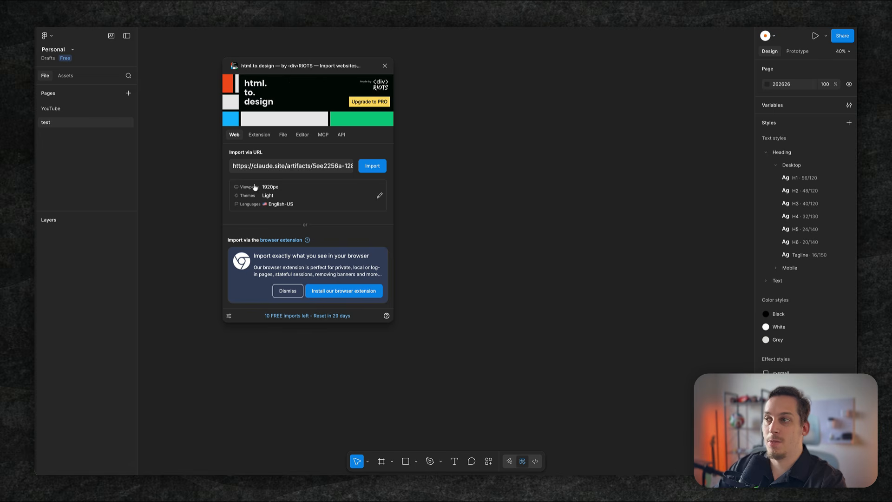
triple_click(278, 166)
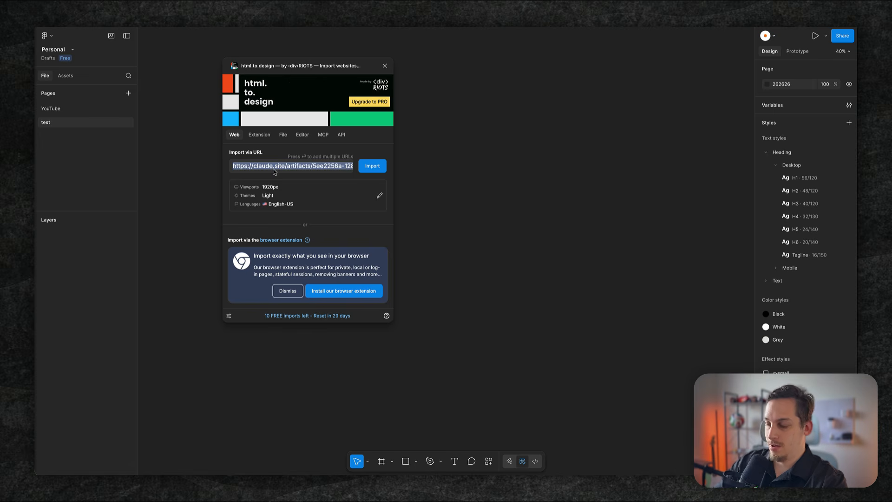
key(BackSpace)
text(https://www.granola.ai/)
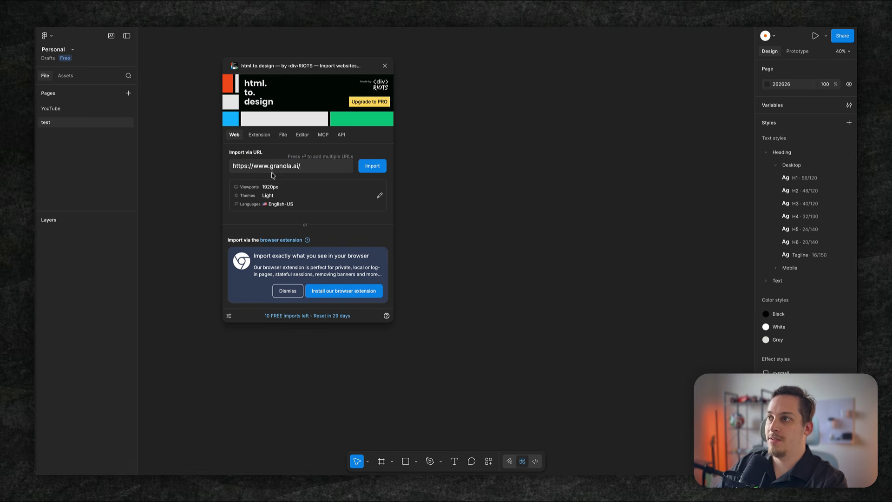
click(364, 168)
- Enable Use Autolayout, Create styles & variables and Use existing local styles, and proceed with the import
click(234, 174)
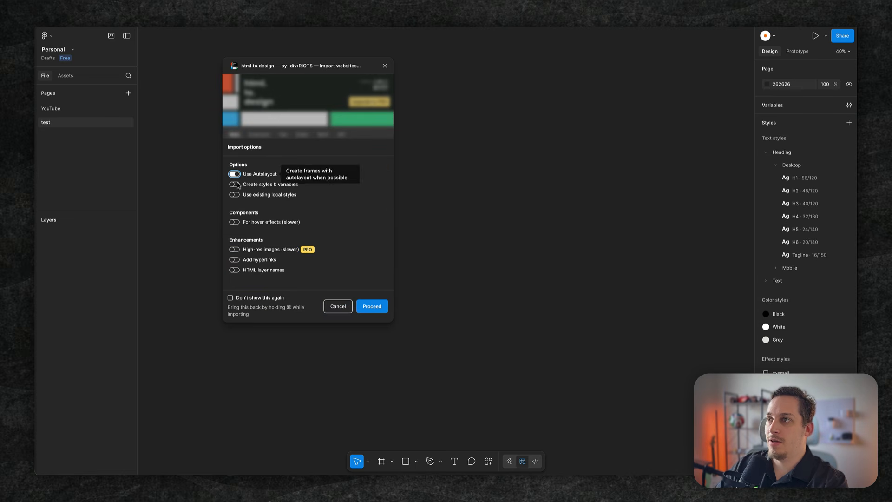
click(234, 184)
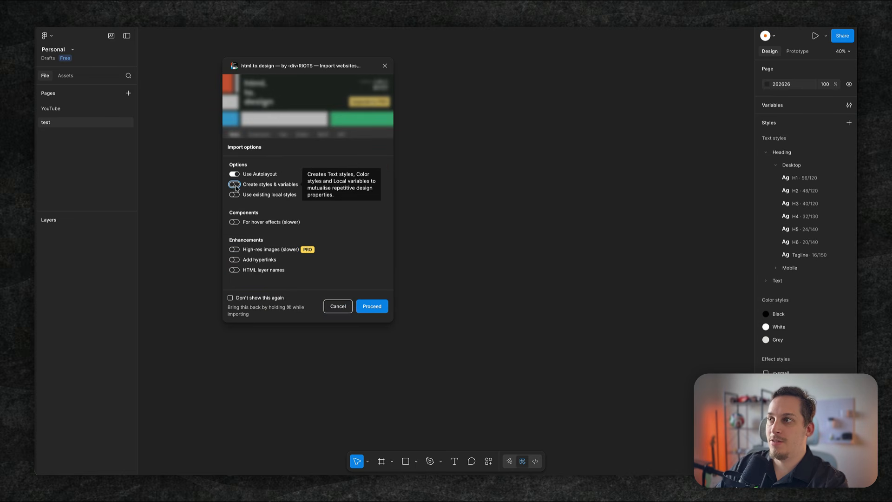
click(233, 196)
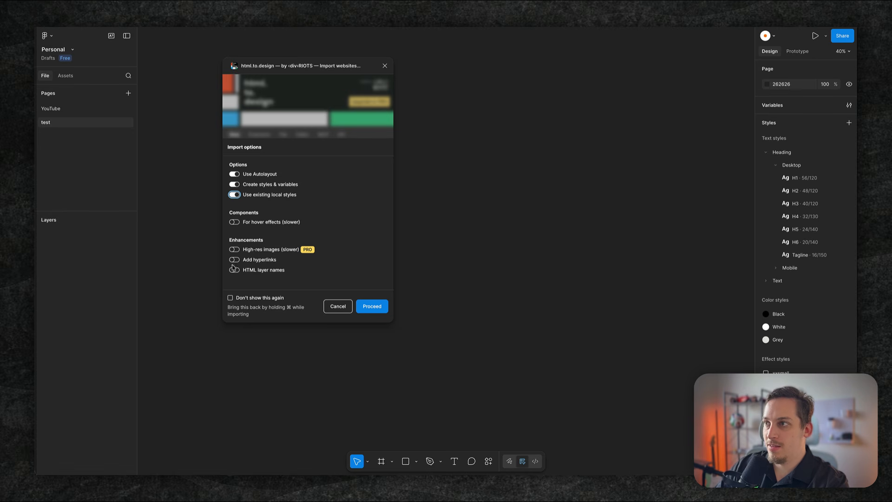
click(365, 308)
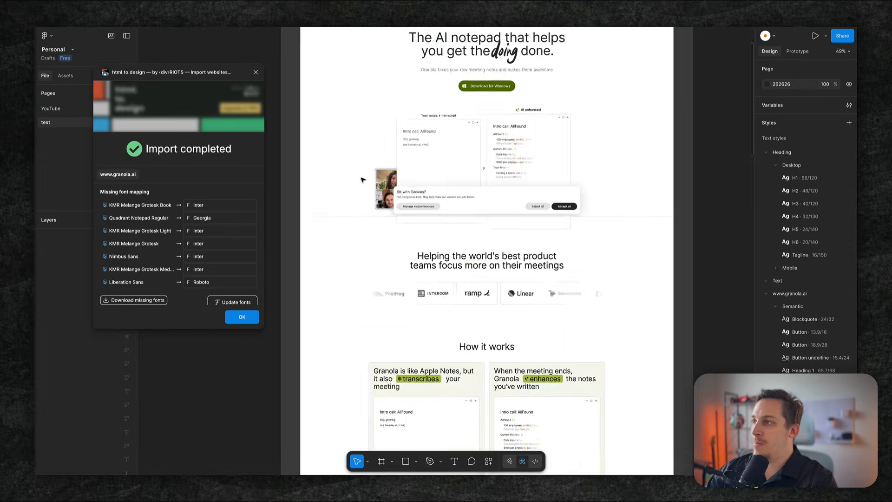
- Examine the imported Granola page on the canvas together with the plugin's missing font mapping
ctrl+scroll(344, 231, down, 3)
scroll(345, 231, down, 15)
scroll(345, 232, up, 10)
scroll(346, 232, up, 6)
ctrl+scroll(404, 202, up, 4)
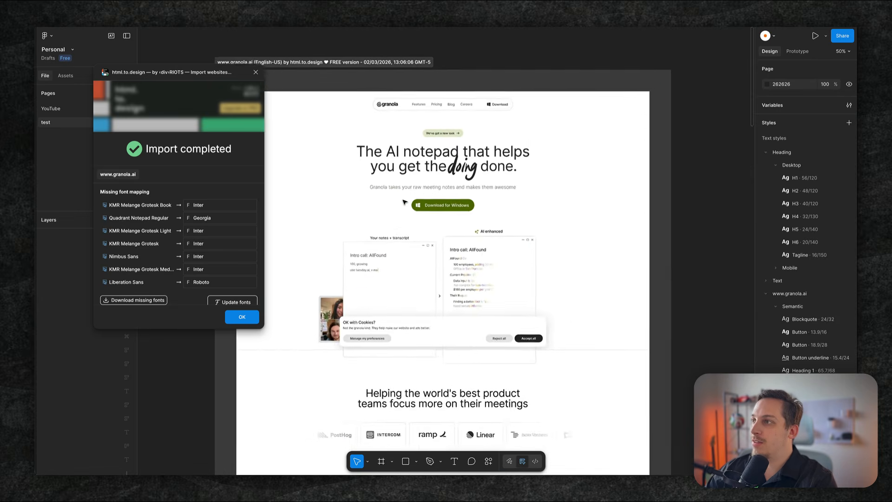
ctrl+scroll(404, 202, up, 1)
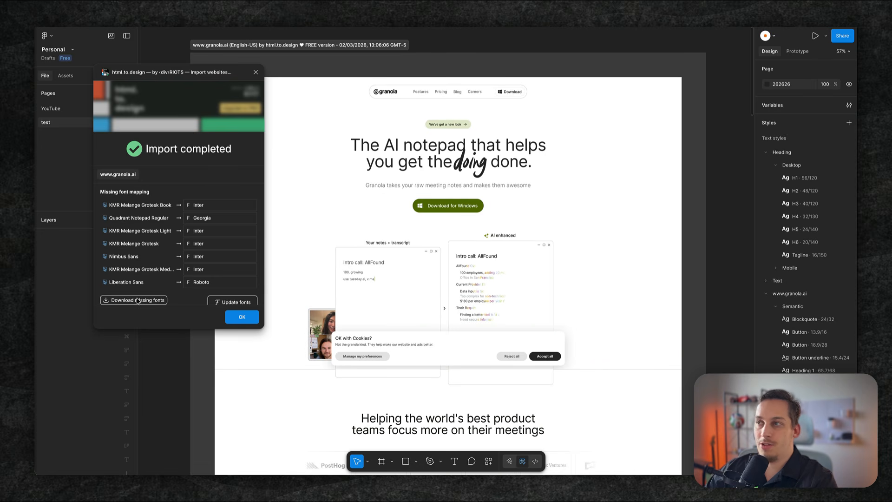
scroll(172, 254, down, 3)
scroll(172, 254, up, 1)
scroll(172, 254, up, 2)
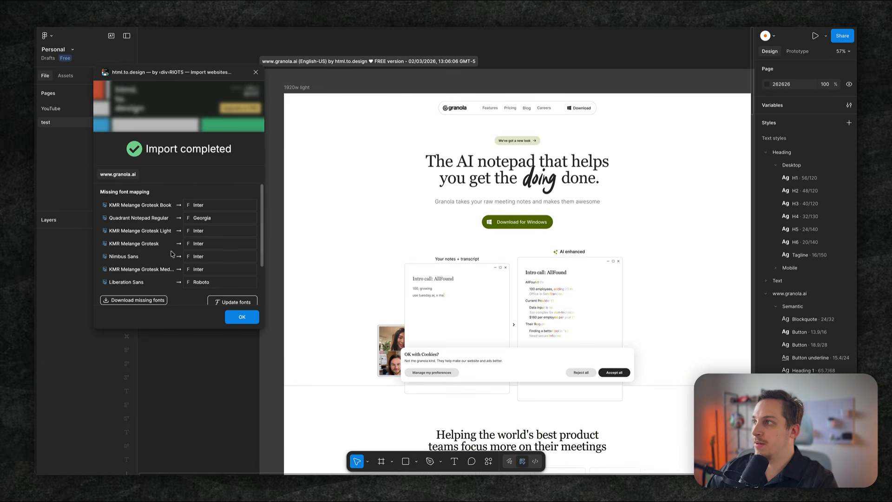
scroll(352, 232, down, 5)
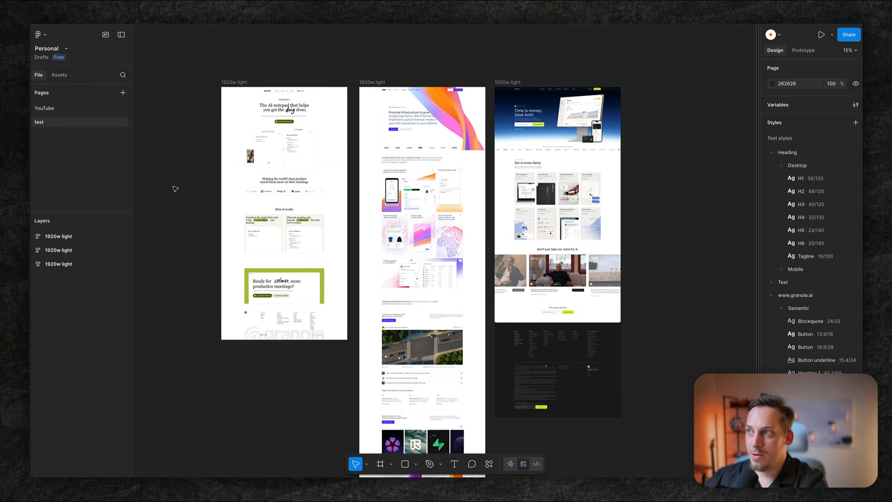
- Paste the Home frame from the Portfolio UI file onto the test page and place it beside the Granola design, aligned to its top edge
scroll(175, 188, right, 2)
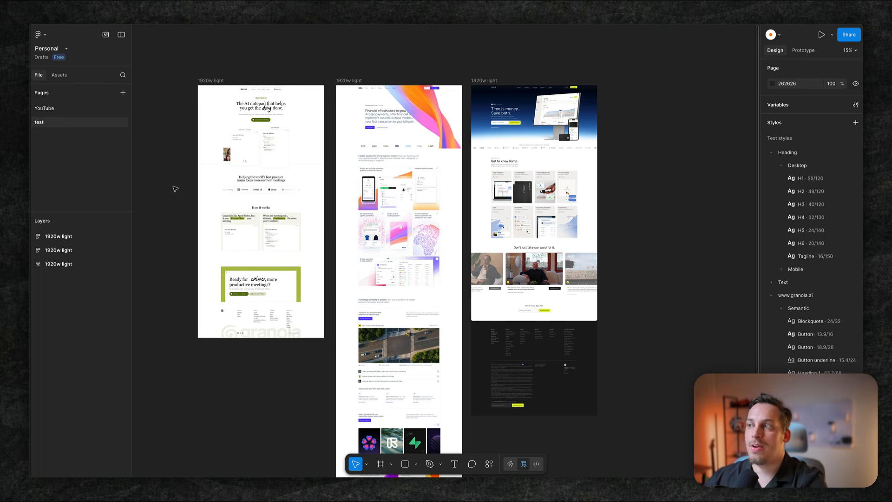
scroll(175, 188, down, 1)
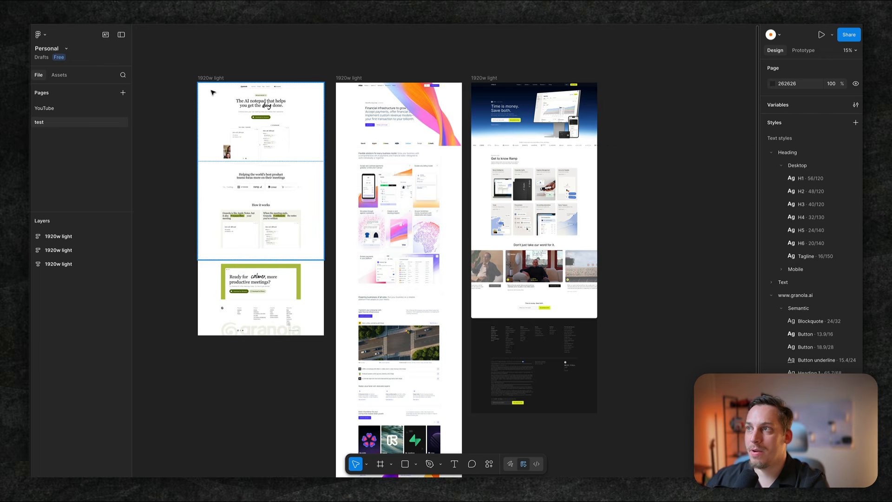
scroll(212, 92, up, 4)
scroll(425, 107, right, 4)
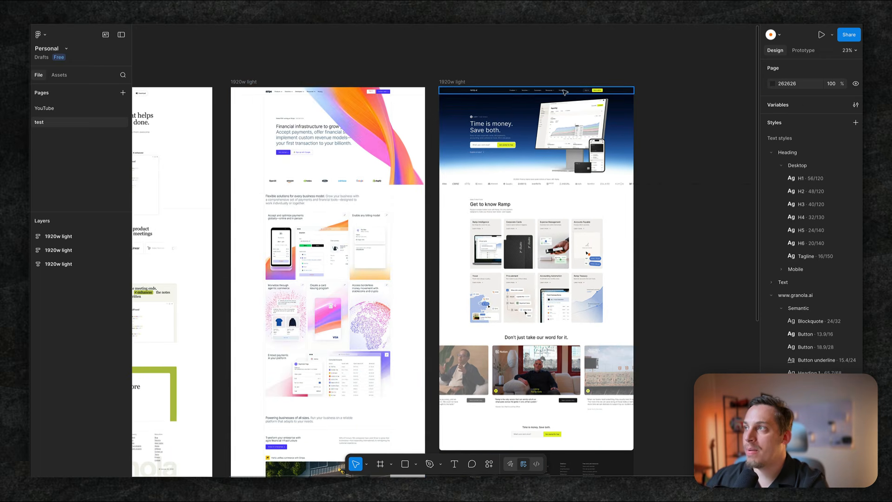
scroll(446, 109, down, 3)
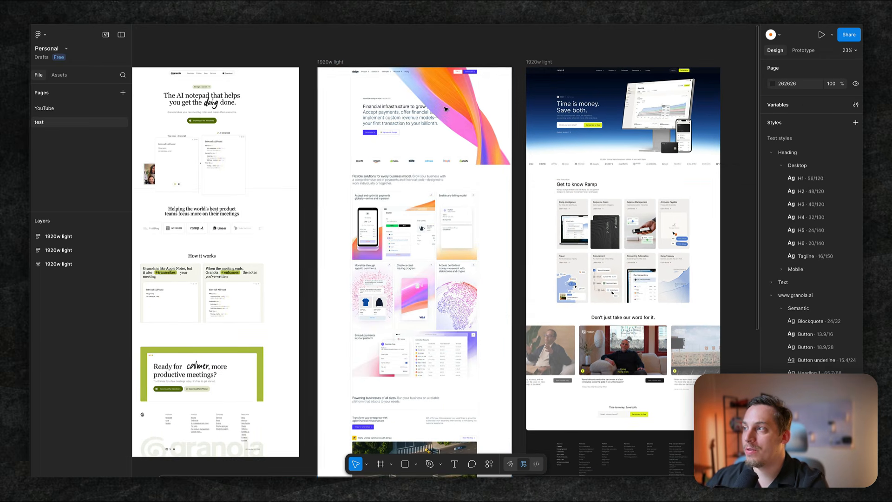
scroll(461, 229, left, 10)
key(ctrl+v)
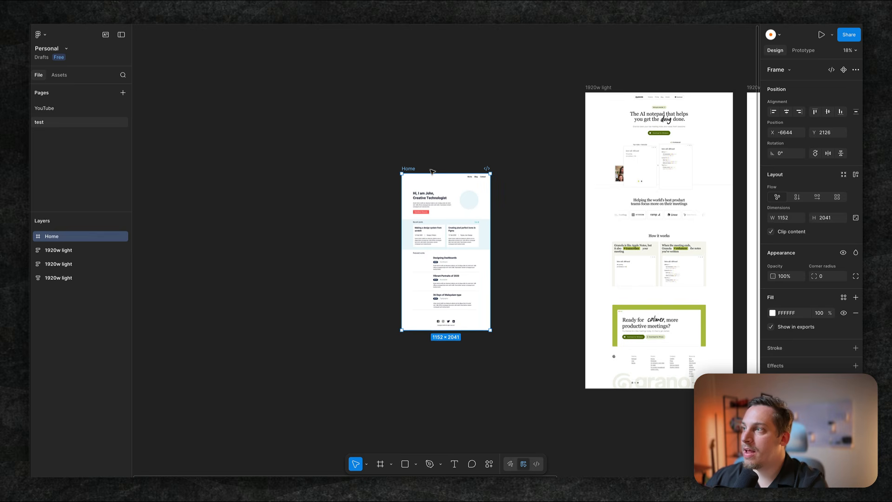
drag(410, 169, 486, 88)
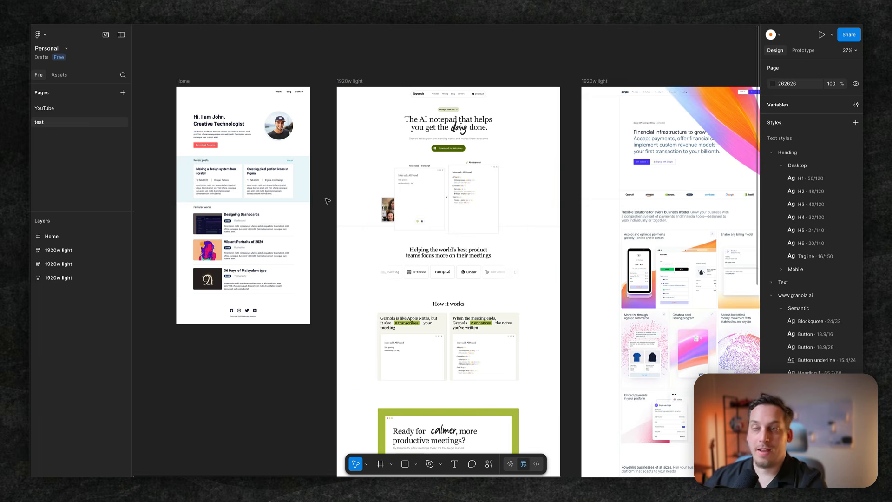
- Copy the link to the imported Granola frame
click(357, 82)
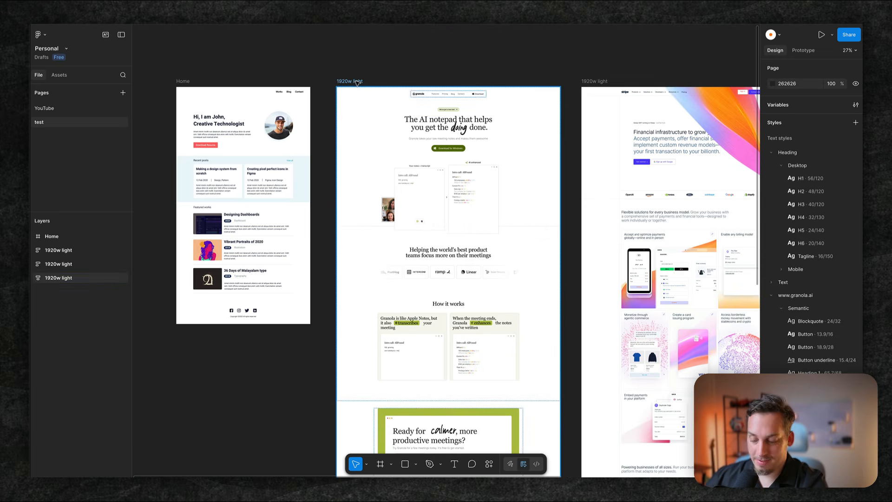
mouse_move(323, 84)
mouse_down()
mouse_move(306, 80)
mouse_move(323, 94)
mouse_up()
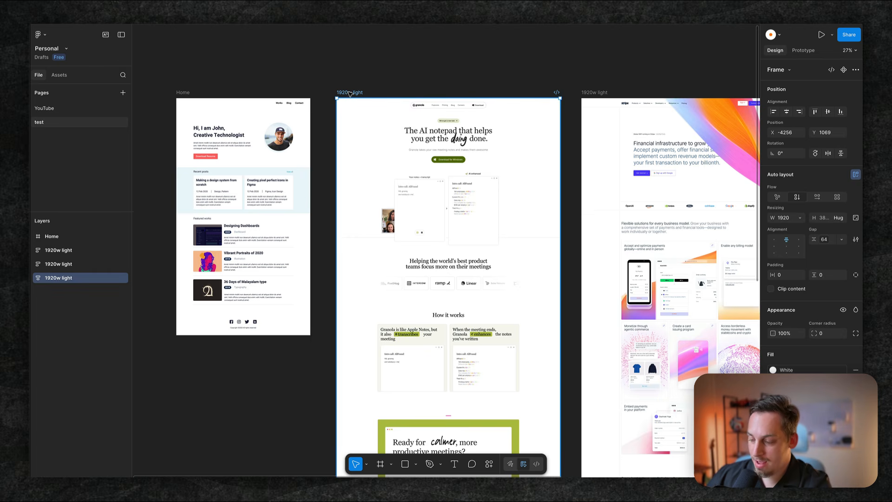
key(ctrl+l)
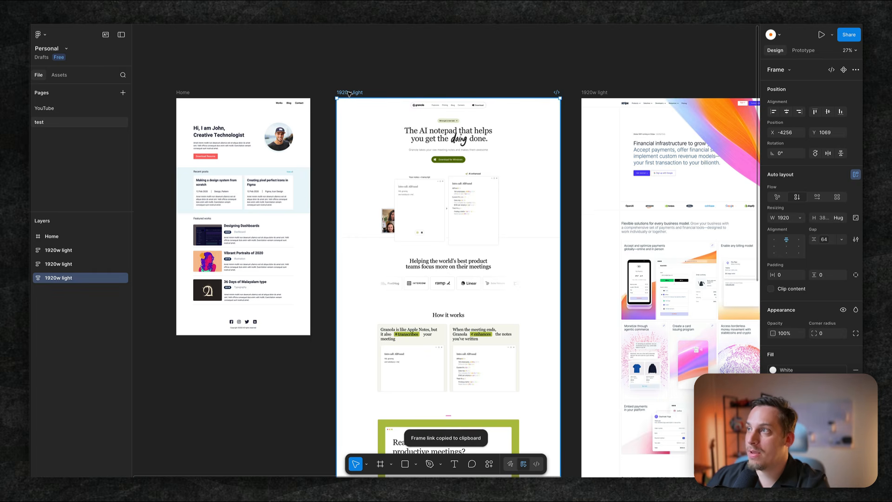
right_click(348, 93)
mouse_move(387, 133)
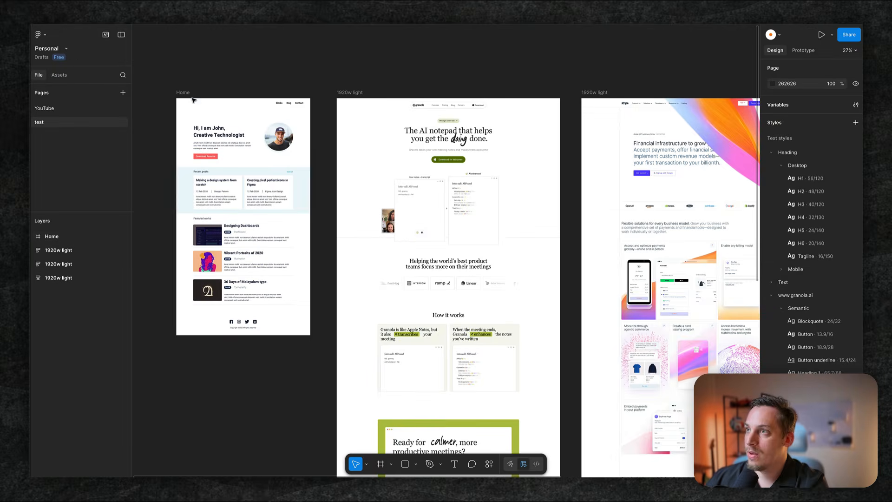
- Copy the Home frame from the Figma test page and paste it onto the empty MagicPath canvas
click(188, 97)
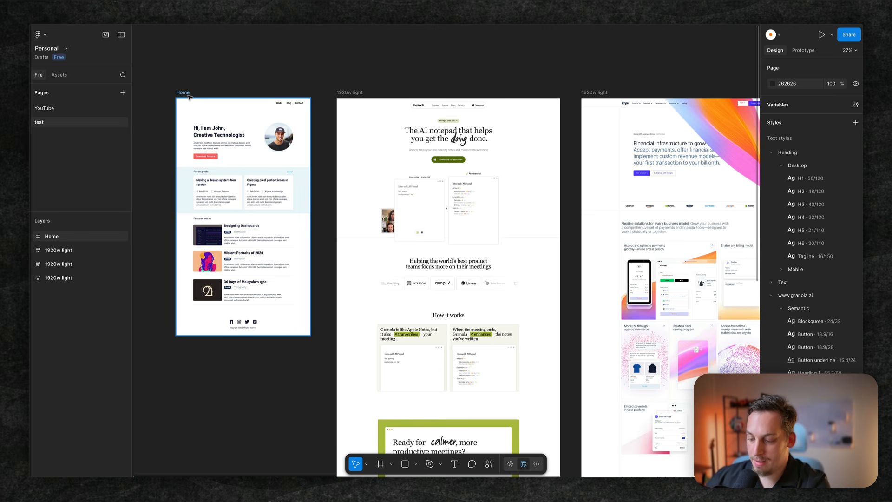
click(188, 95)
key(super+c)
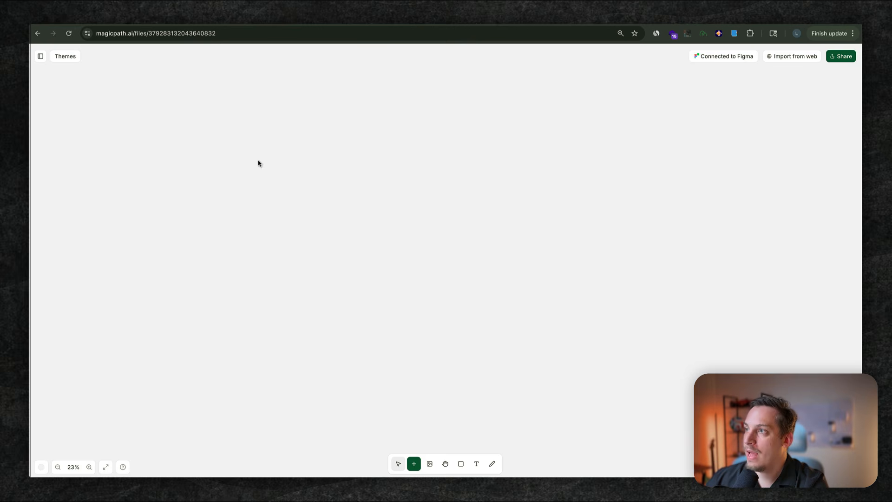
key(super+v)
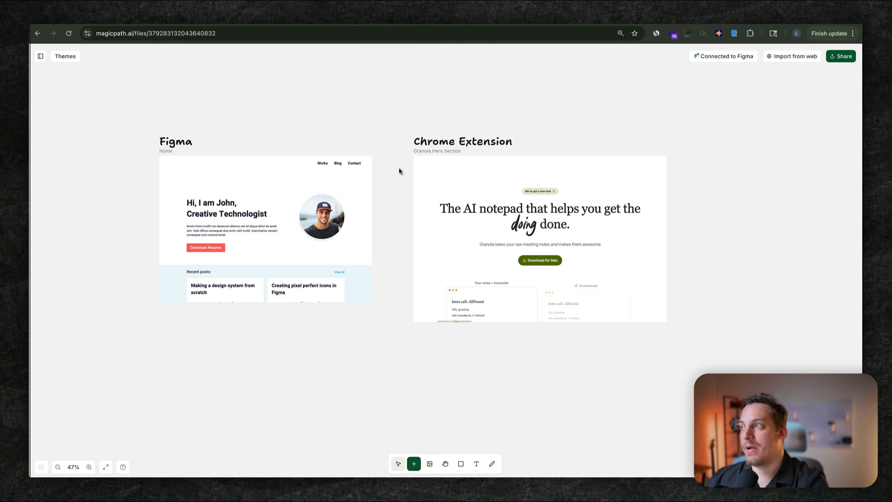
- Review the Home and Granola Hero Section frames, and look through the sections of the Home with Granola Theme design
drag(150, 153, 679, 334)
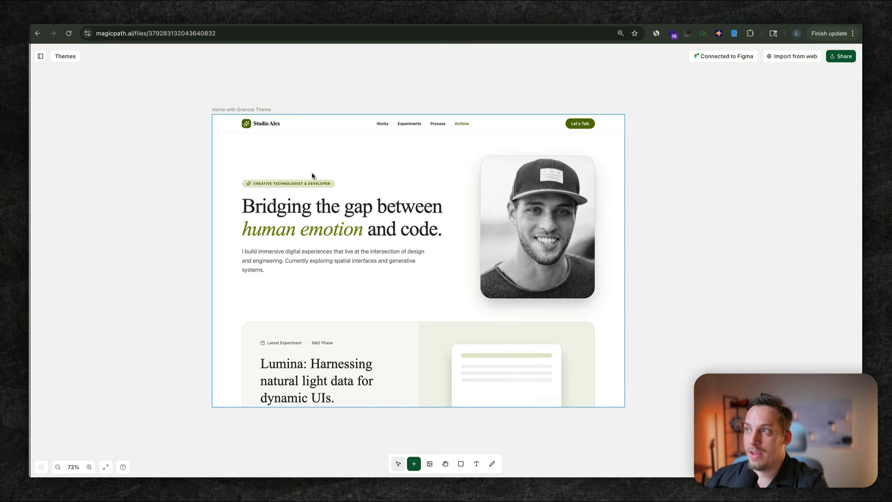
click(312, 176)
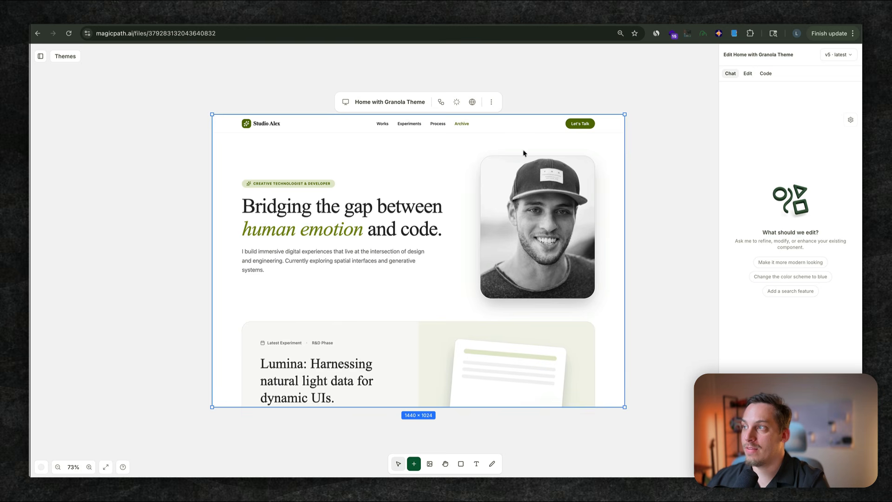
scroll(299, 246, down, 3)
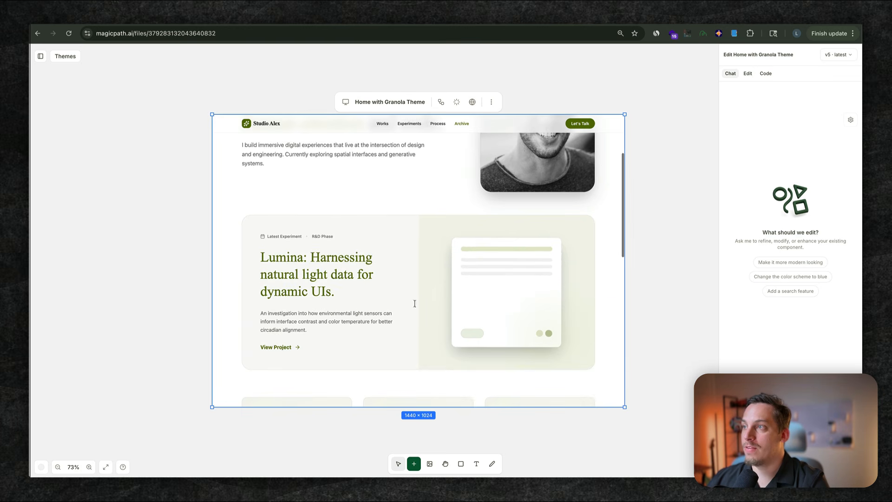
scroll(266, 309, down, 5)
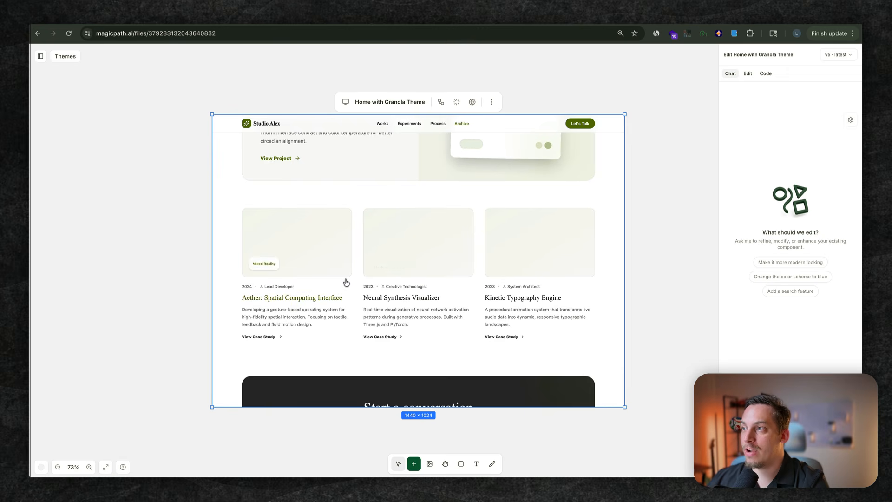
scroll(346, 282, down, 3)
scroll(346, 282, up, 10)
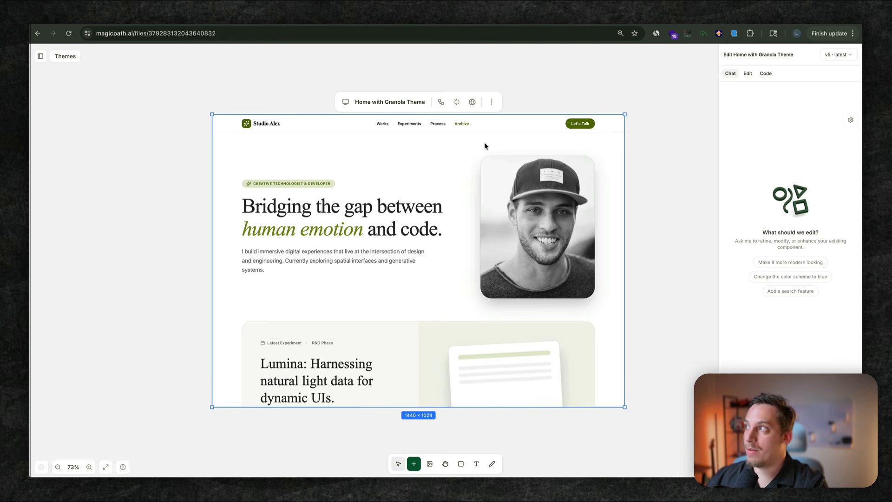
- Get the Home with Granola Theme code by running its MagicPath clone command with the access token for Cursor in Terminal, saving to Downloads
click(768, 76)
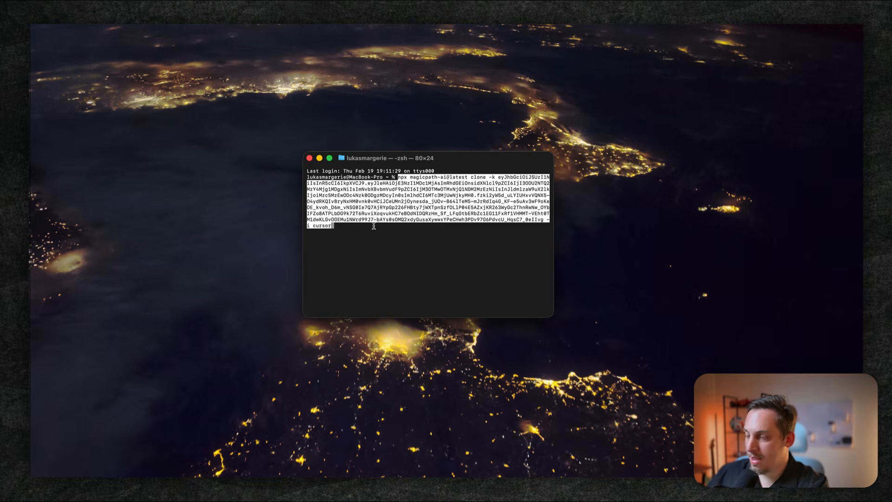
key(Return)
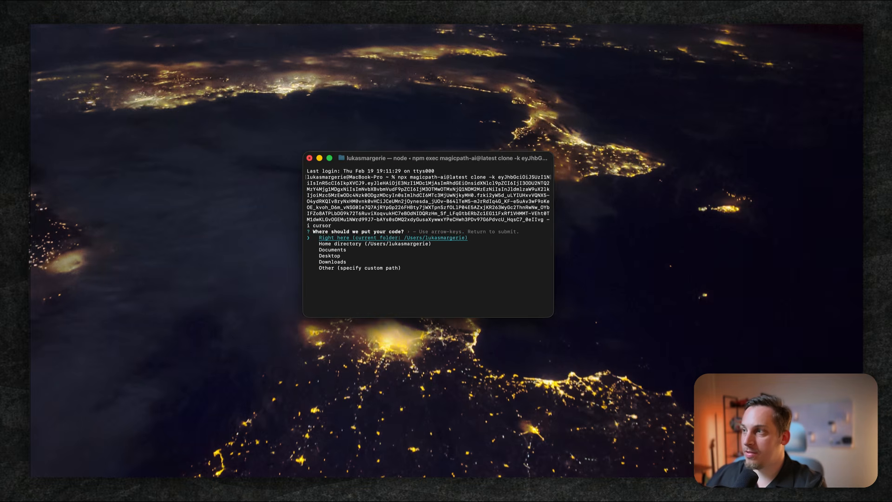
key(Down)
key(Down)
key(Down)
key(Down)
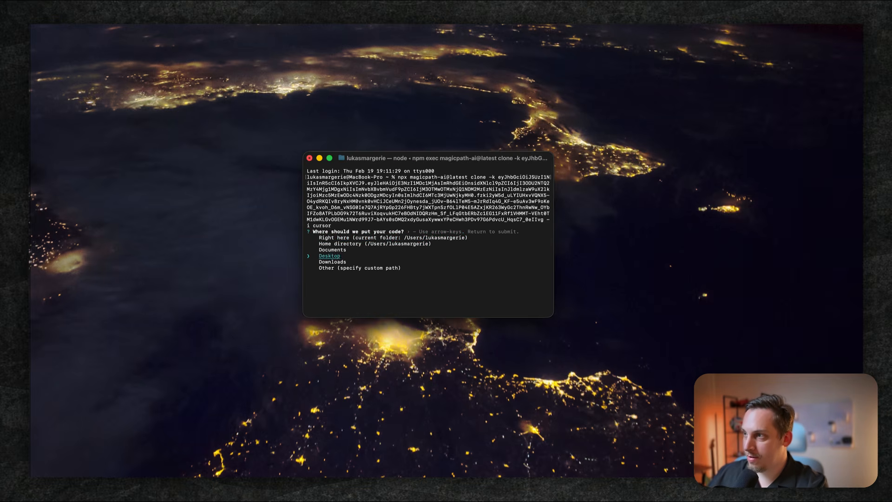
key(Return)
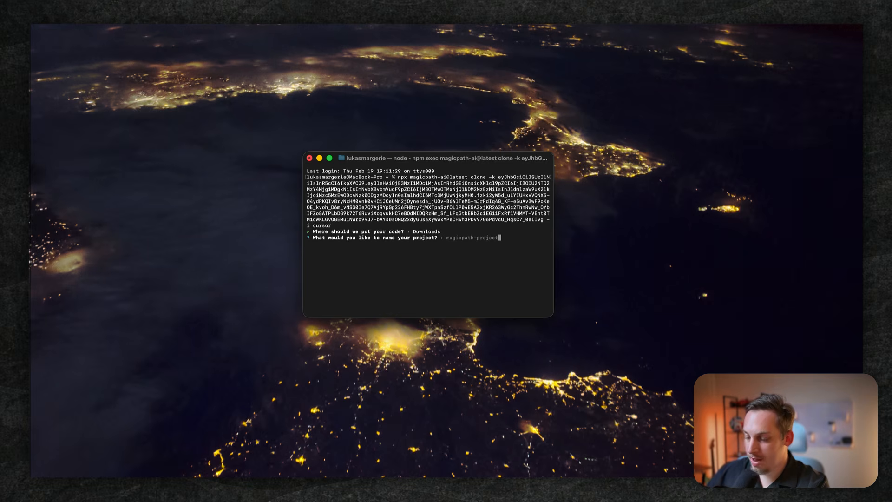
- Name the cloned project portfolio-granola and complete the clone setup so it opens in Cursor
text(p)
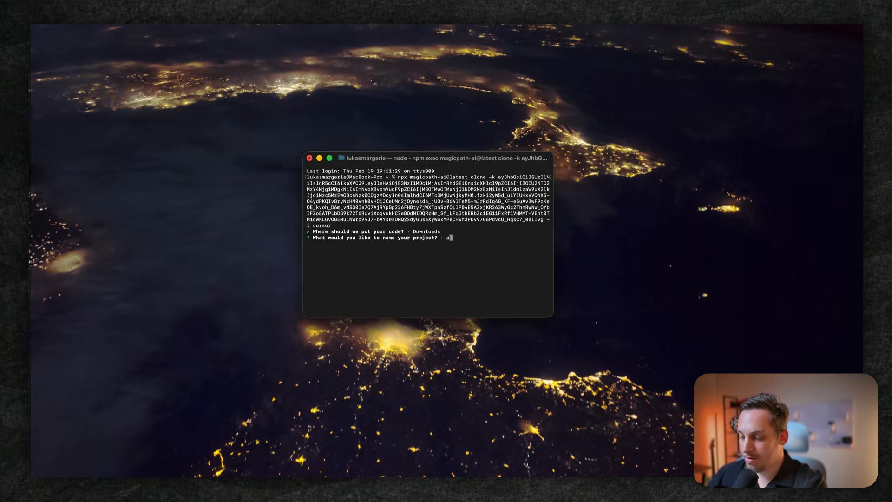
text(ortfolio-gran)
text(ola)
key(Return)
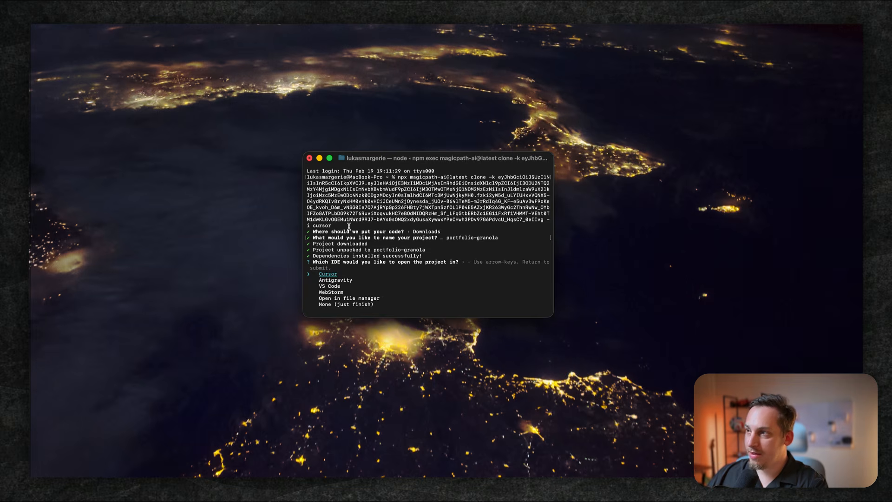
key(Return)
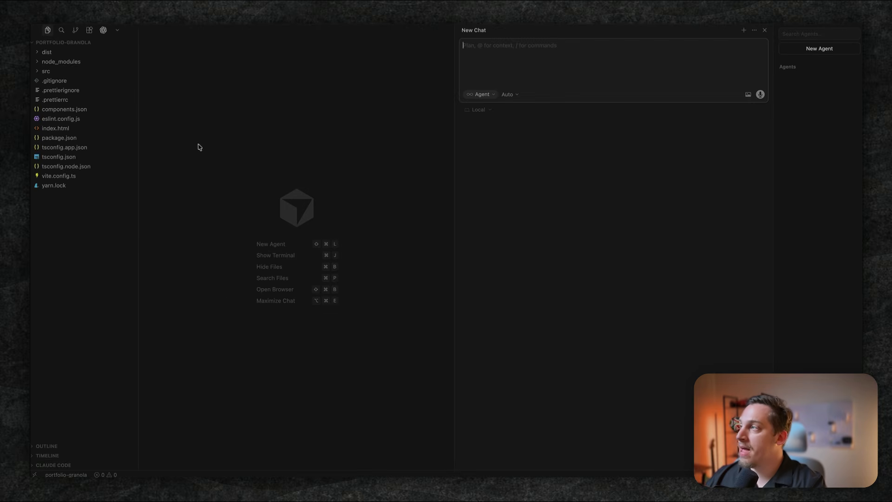
- Start the portfolio-granola development server with yarn dev in Cursor, and review the locally served page in the browser
key(super+j)
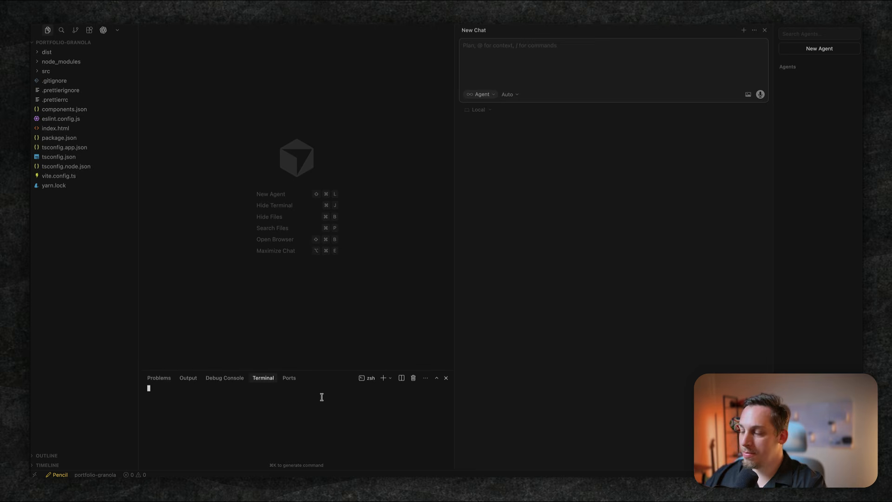
text(yarn dev)
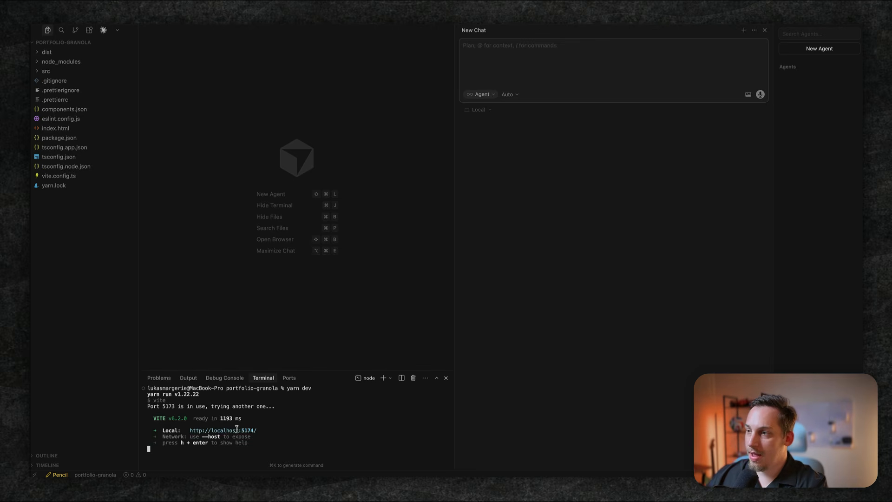
super+click(236, 430)
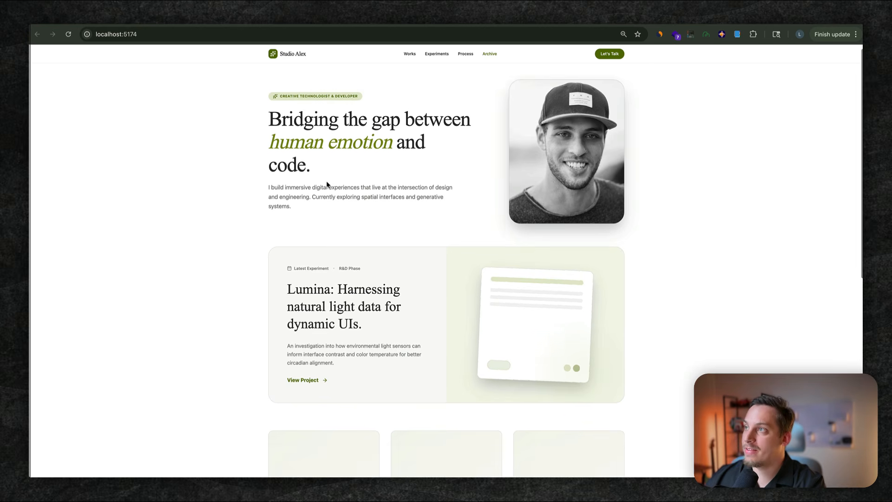
scroll(326, 184, down, 10)
scroll(328, 185, up, 10)
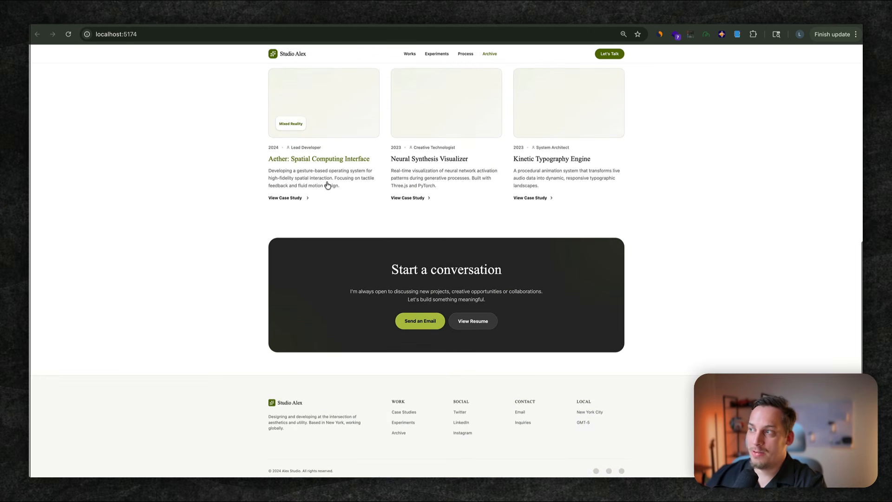